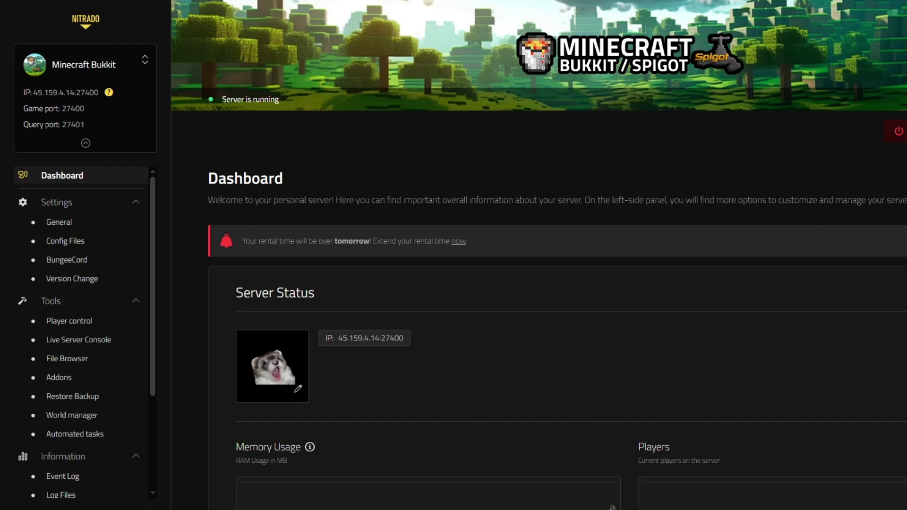
# Install the Spigot 1.21.5 build on the Minecraft server and restart the server immediately to apply it.
pyautogui.click(108, 279)
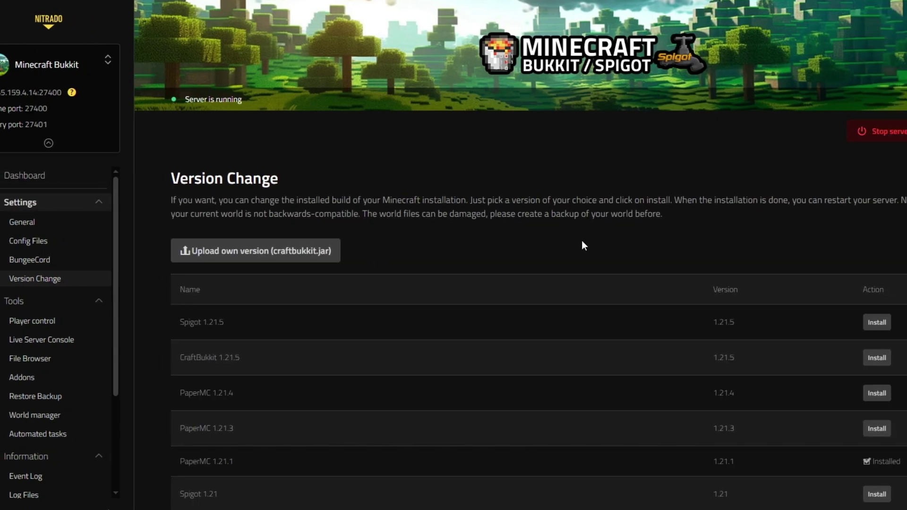
pyautogui.scroll(-1, 582, 240)
pyautogui.scroll(-1, 849, 196)
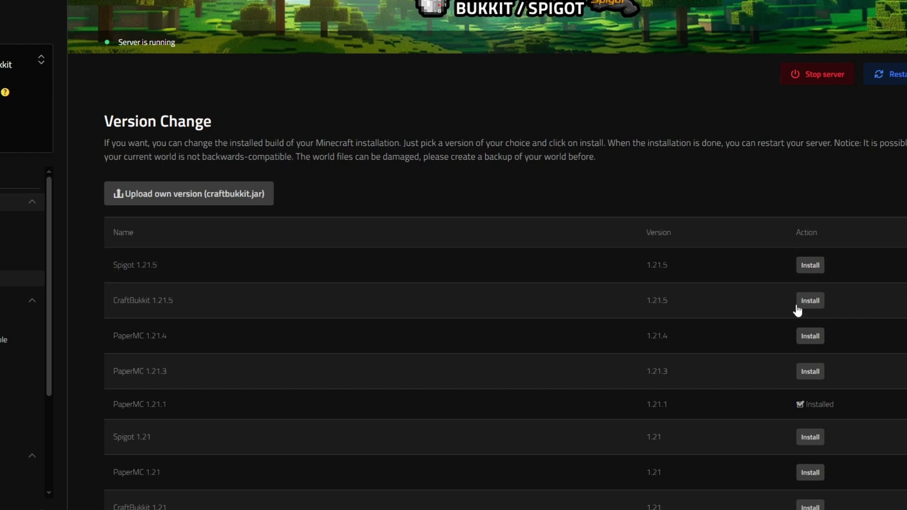
pyautogui.click(810, 266)
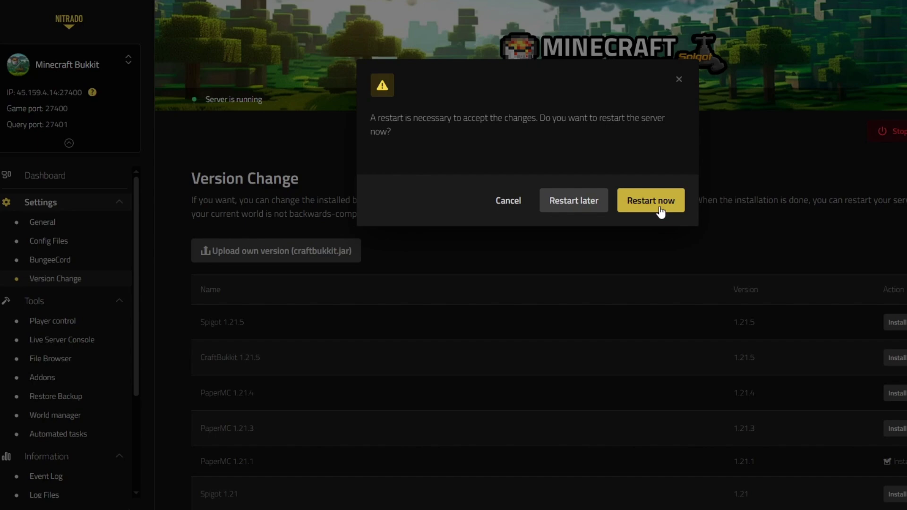
pyautogui.click(582, 204)
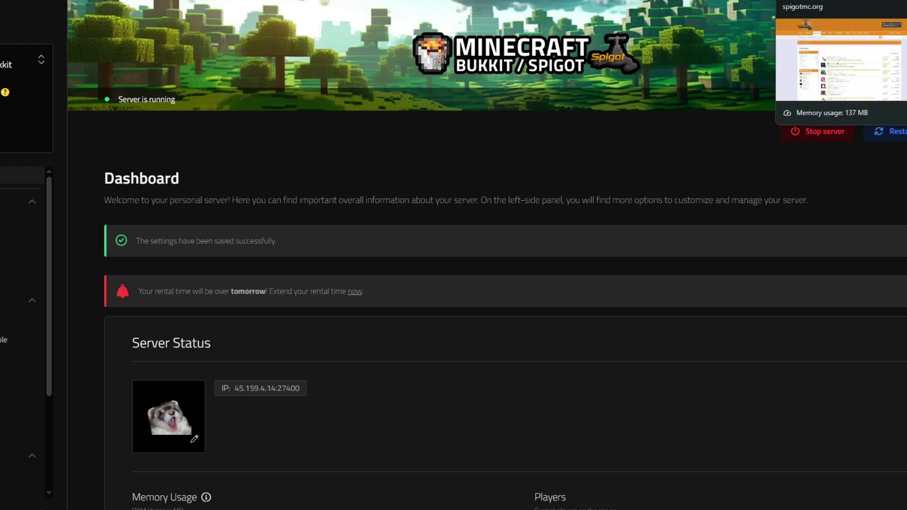
# Switch to the SpigotMC resources site and open the page of the Welcome plugin.
pyautogui.click(840, 1)
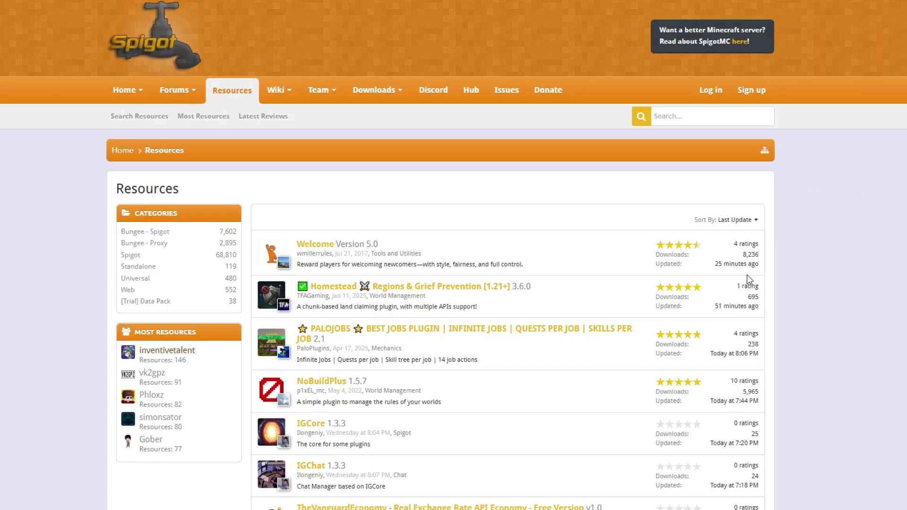
pyautogui.scroll(-3, 834, 305)
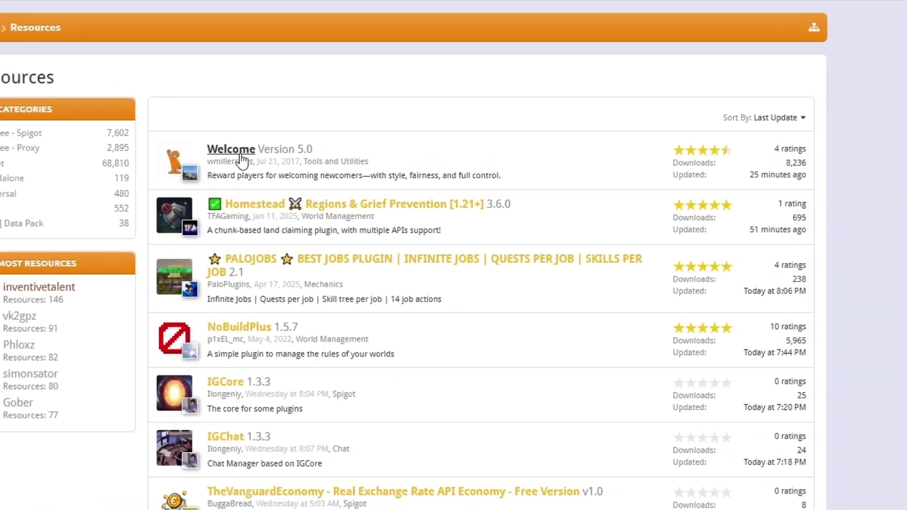
pyautogui.click(242, 161)
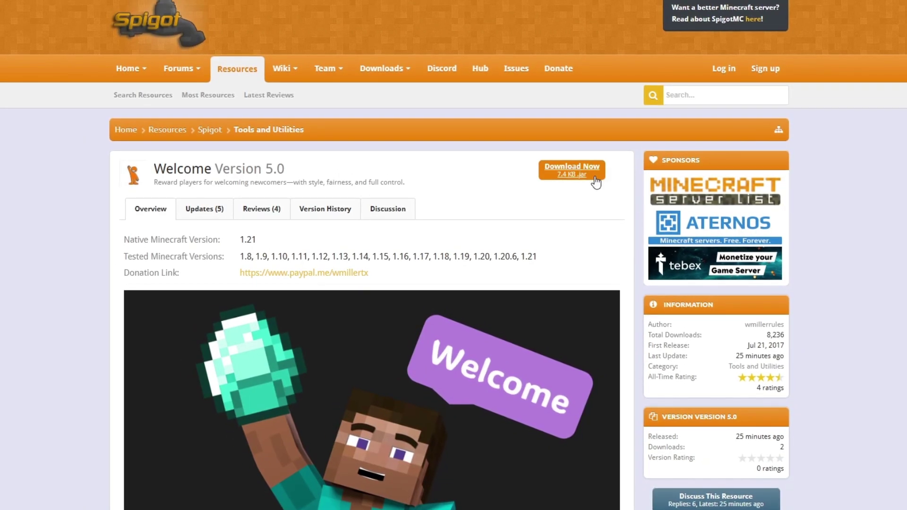
# Check the Welcome plugin's supported Minecraft versions and prerequisites, and download its .jar file.
pyautogui.doubleClick(247, 240)
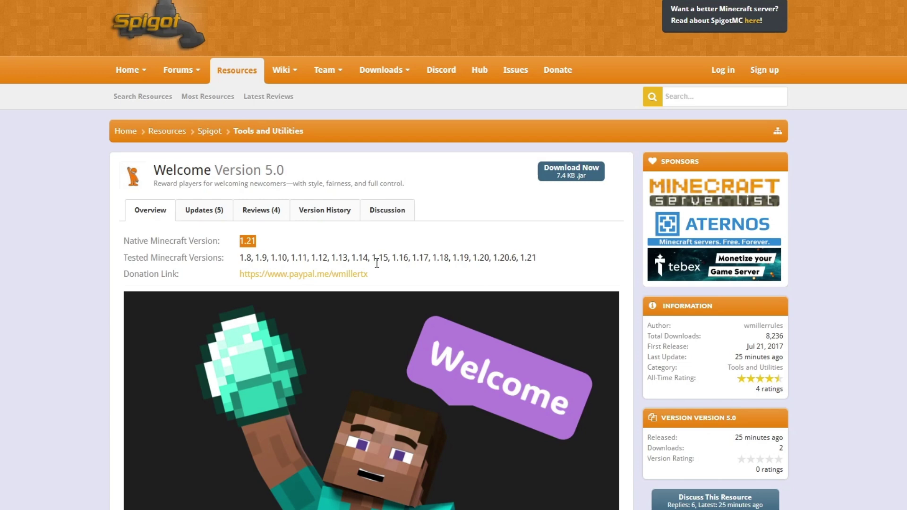
pyautogui.click(537, 261)
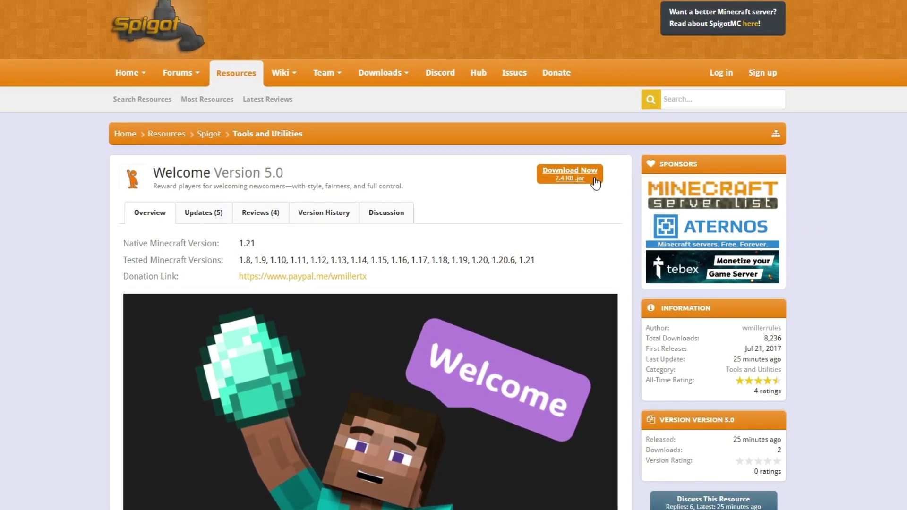
pyautogui.scroll(-4, 515, 267)
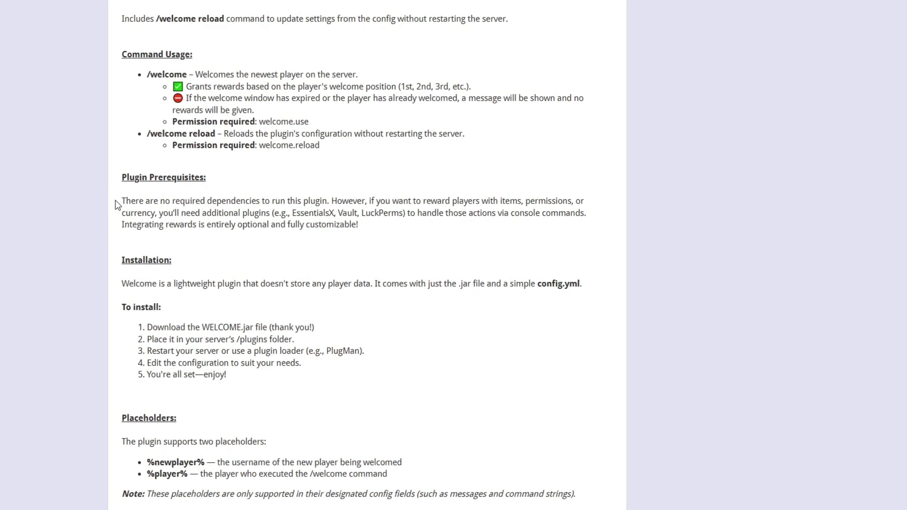
pyautogui.moveTo(121, 201); pyautogui.dragTo(326, 202)
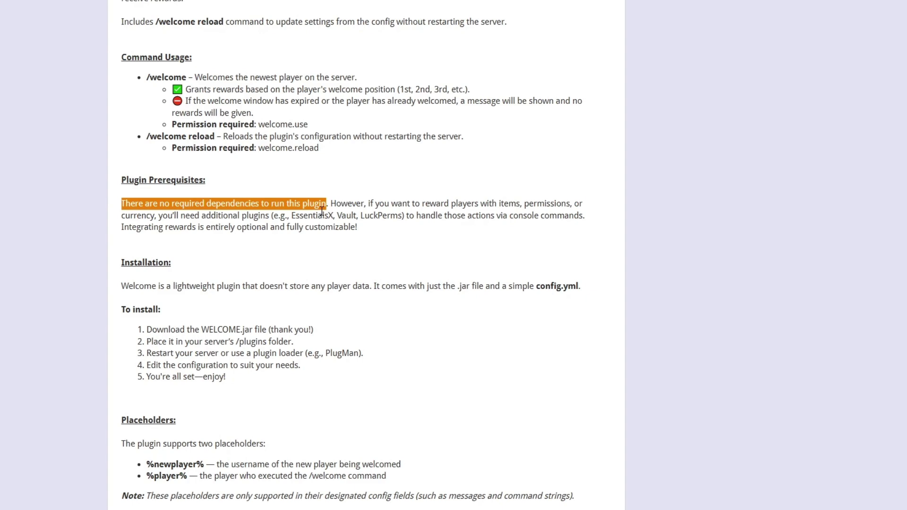
pyautogui.click(390, 233)
pyautogui.scroll(15, 599, 297)
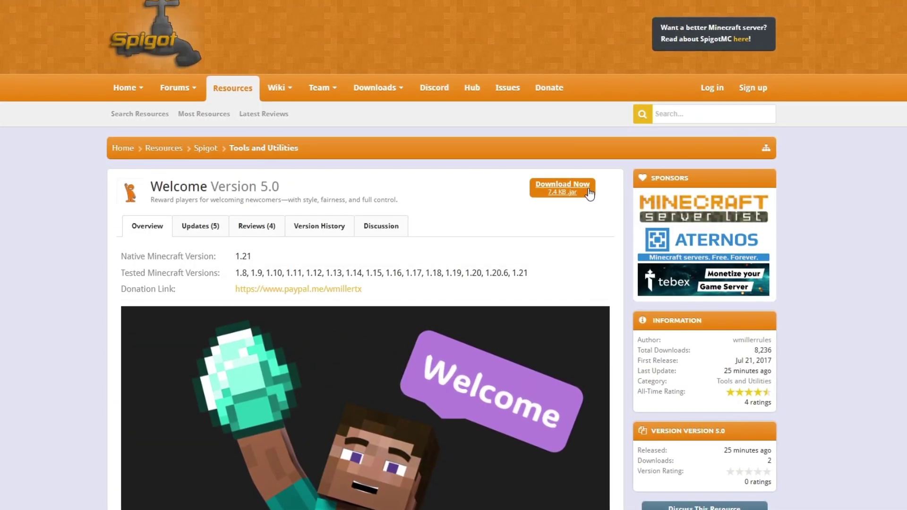
pyautogui.click(562, 188)
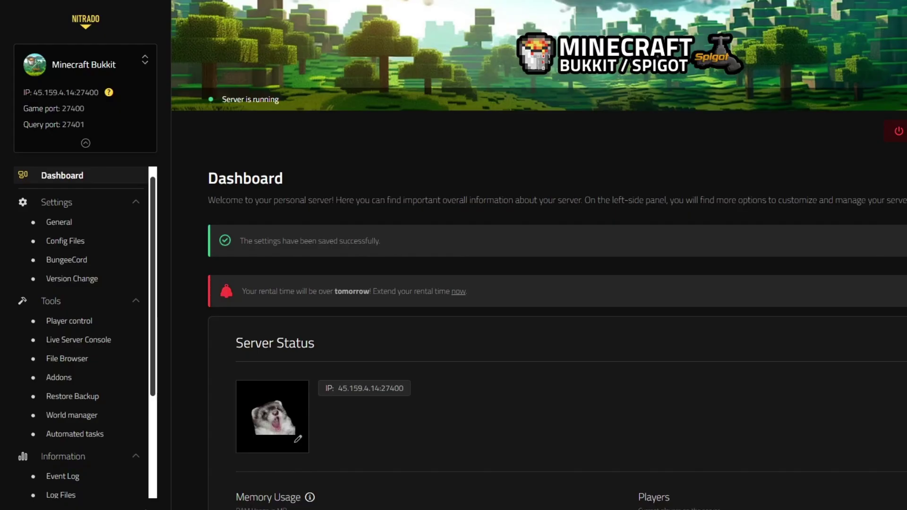
# Switch back to the Nitrado server panel and upload Welcome.jar into the server's minecraftbukkit/plugins folder.
pyautogui.click(97, 361)
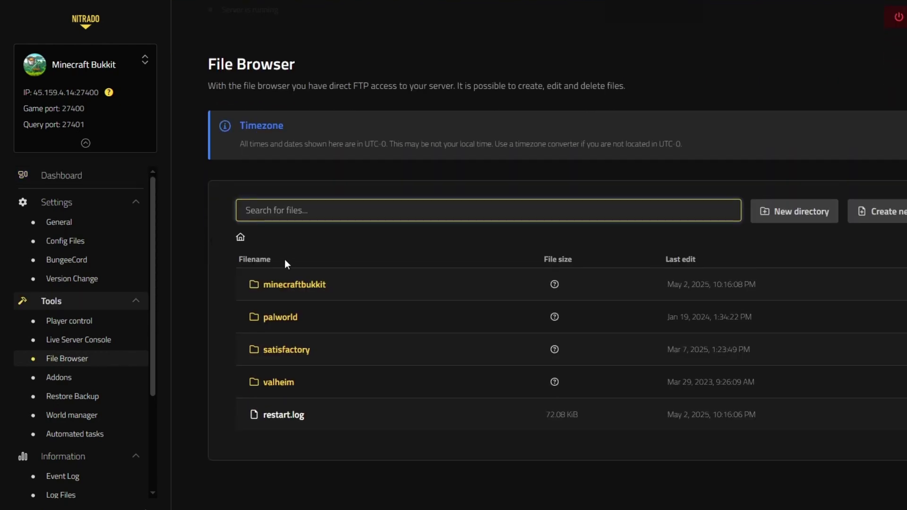
pyautogui.click(305, 287)
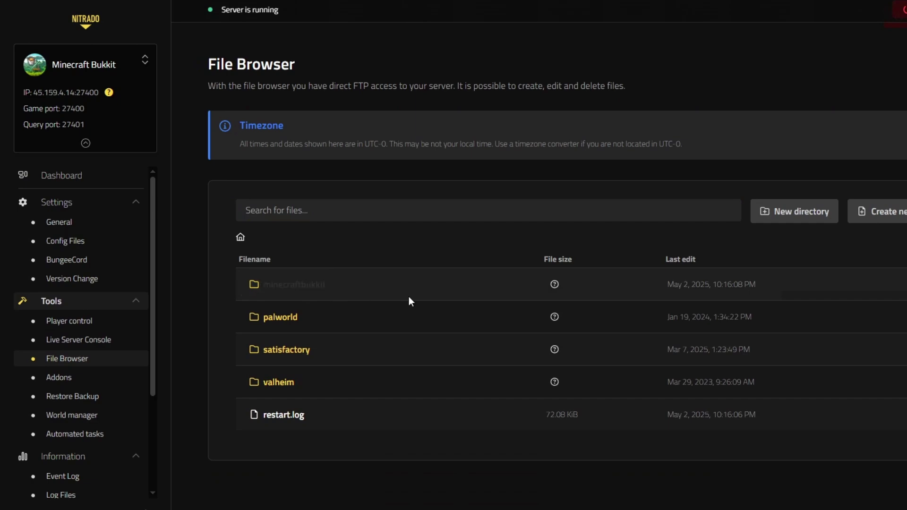
pyautogui.scroll(-6, 428, 231)
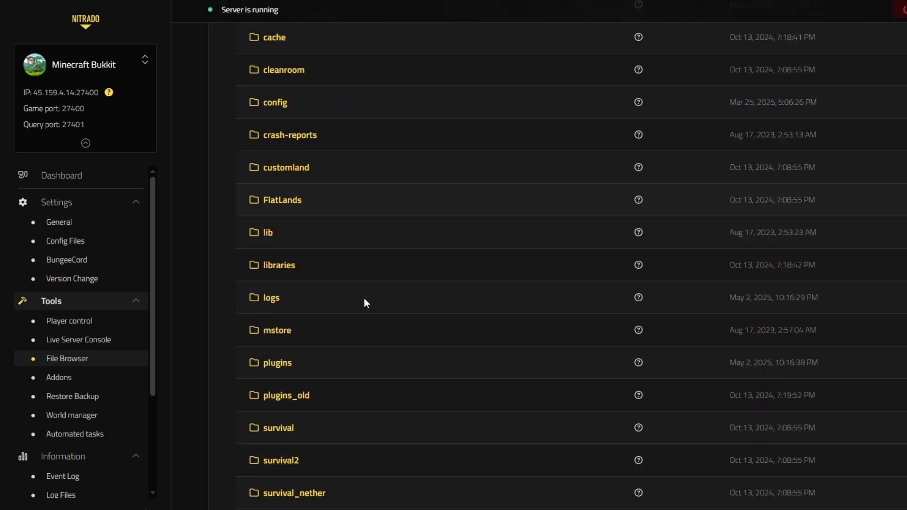
pyautogui.click(286, 347)
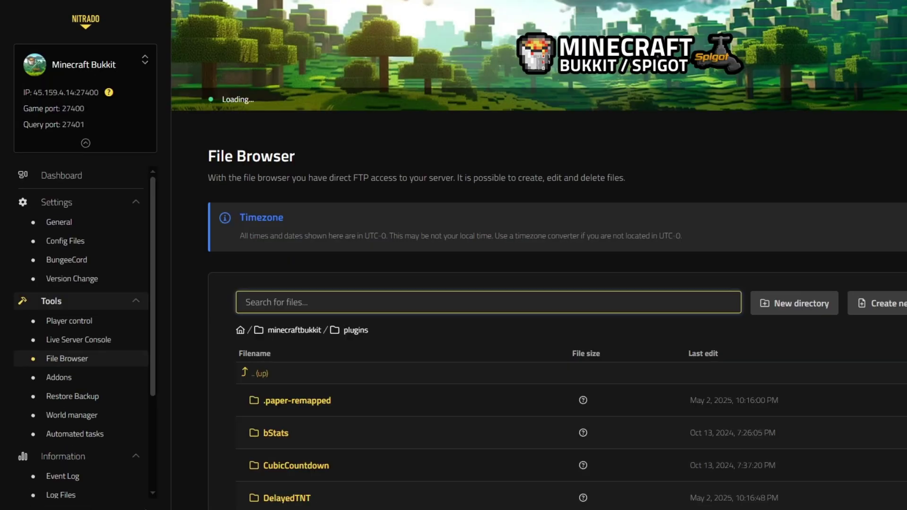
pyautogui.click(246, 325)
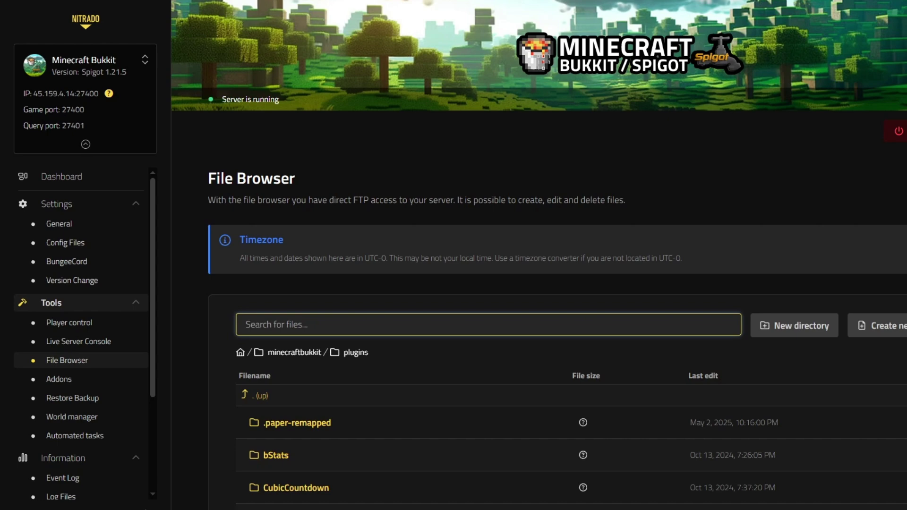
pyautogui.scroll(-12, 297, 367)
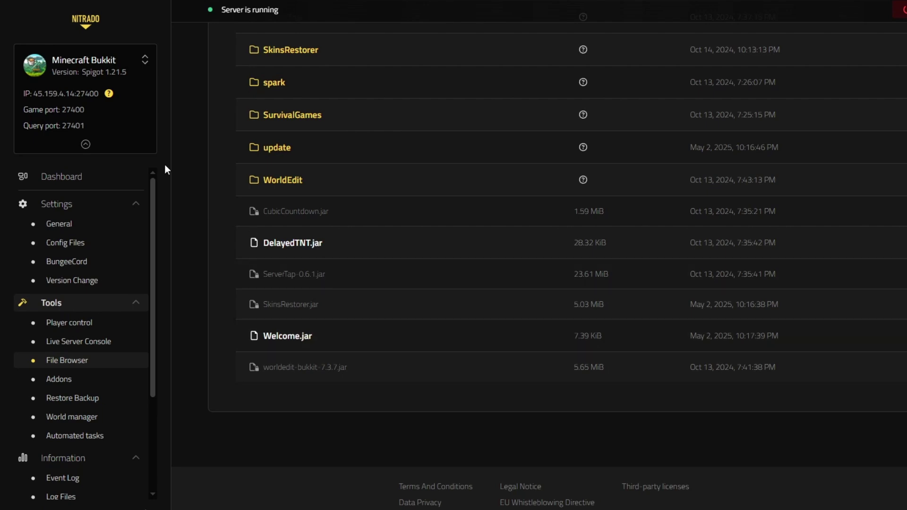
# Restart the server from its dashboard and open the live server console.
pyautogui.click(122, 175)
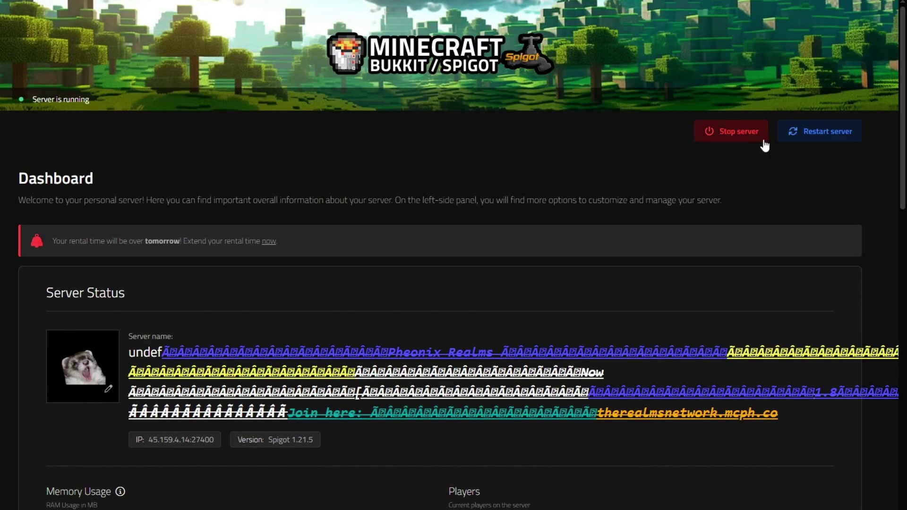
pyautogui.click(759, 139)
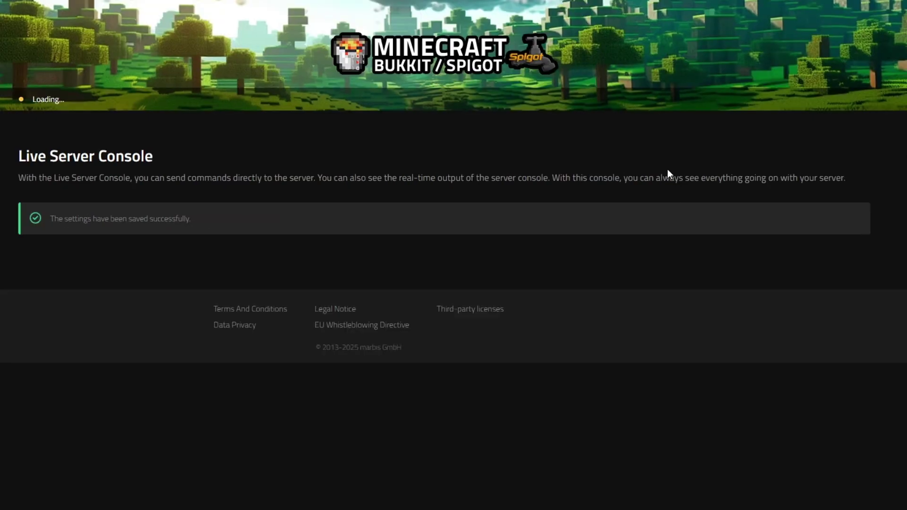
pyautogui.scroll(-1, 880, 236)
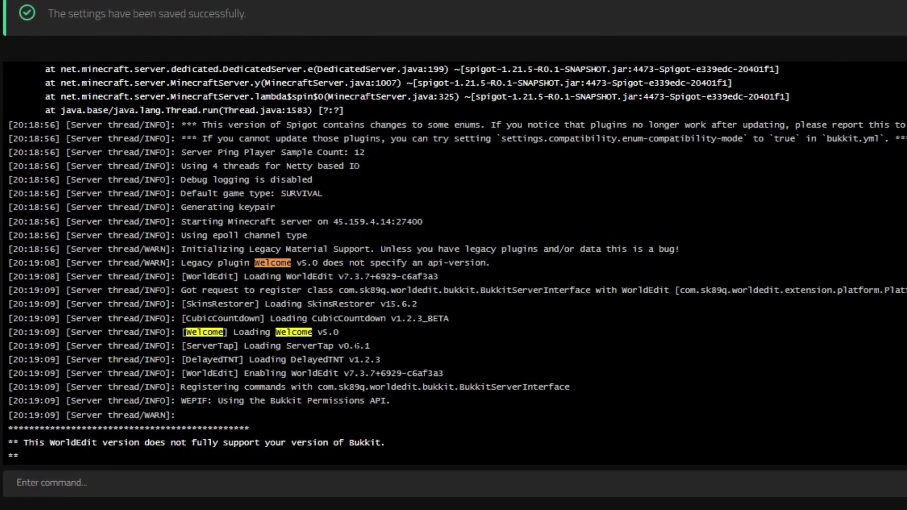
# Examine the console log's entries about loading and enabling the Welcome plugin.
pyautogui.moveTo(336, 333); pyautogui.dragTo(189, 333)
pyautogui.scroll(-4, 322, 329)
pyautogui.scroll(-20, 328, 325)
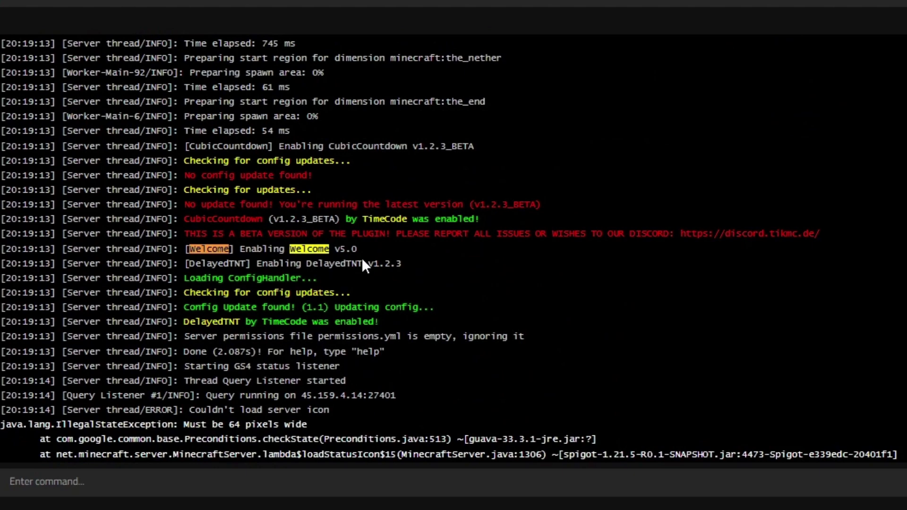
pyautogui.moveTo(357, 251); pyautogui.dragTo(184, 246)
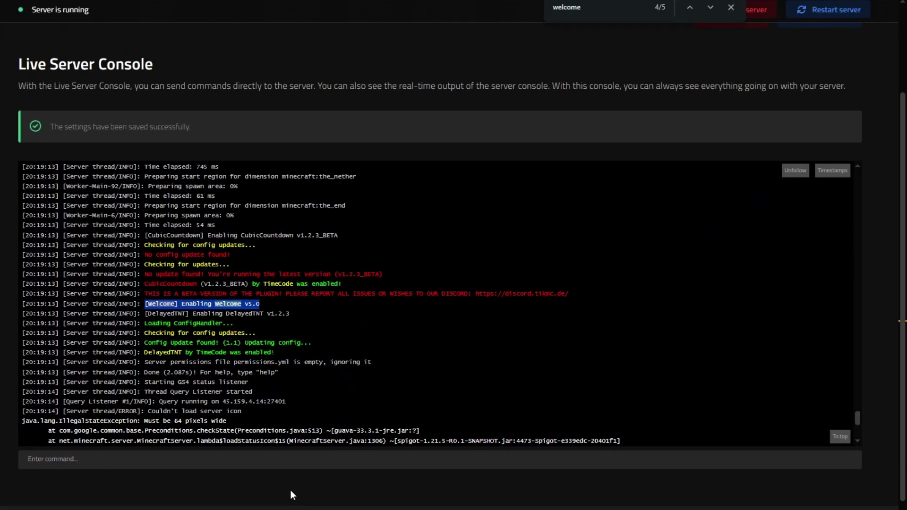
pyautogui.click(290, 489)
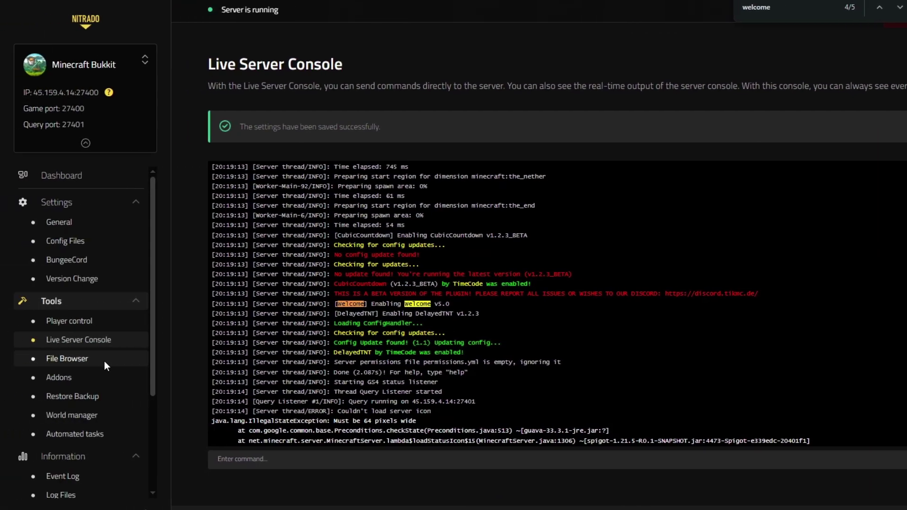
# Open the Welcome plugin's config.yml from the plugins/Welcome folder for editing.
pyautogui.click(104, 361)
pyautogui.scroll(-8, 104, 361)
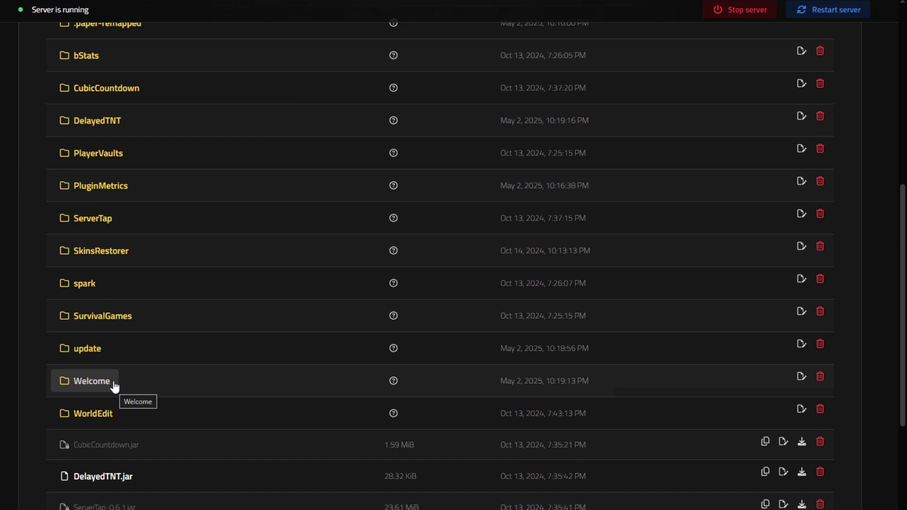
pyautogui.click(112, 381)
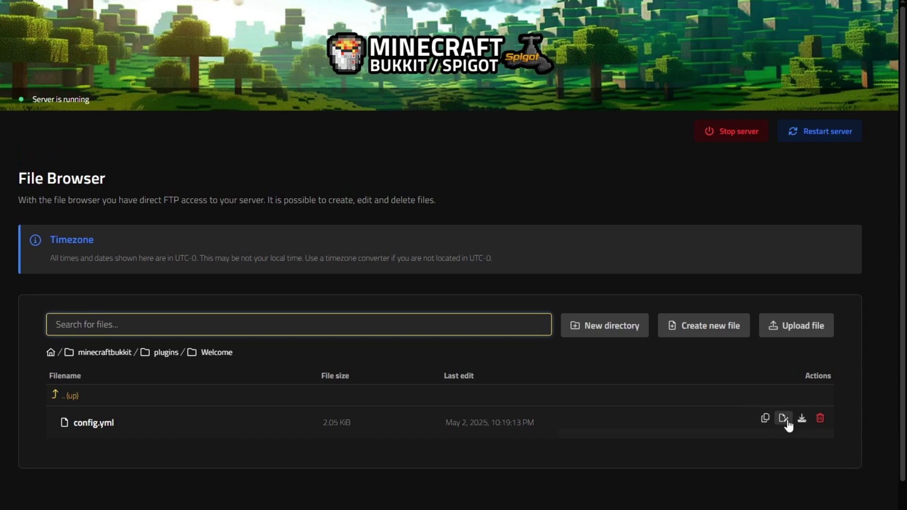
pyautogui.click(89, 427)
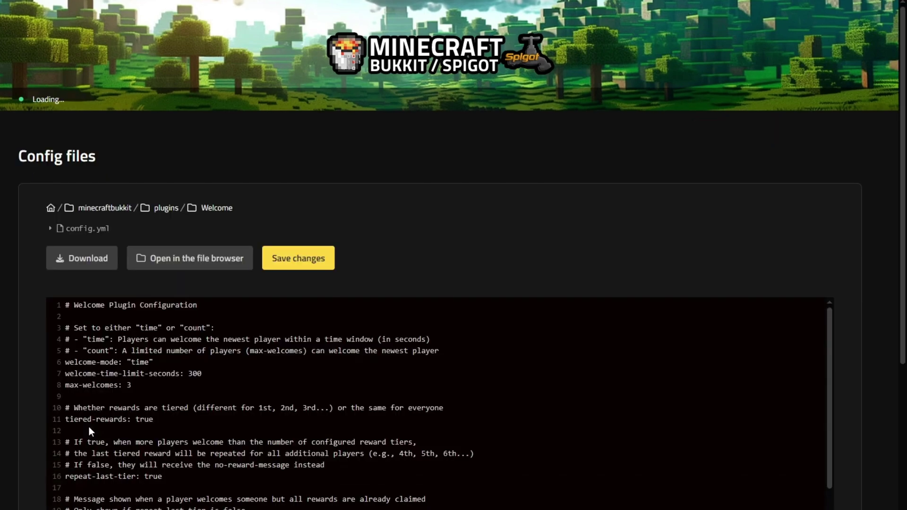
# Review the Welcome plugin's config.yml, including the welcome mode, tiered rewards, messages and reward tiers.
pyautogui.scroll(-3, 27, 299)
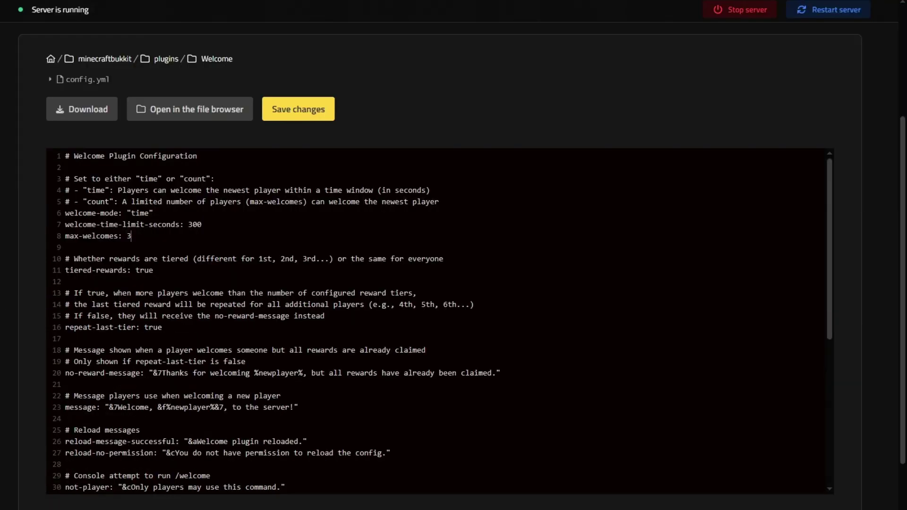
pyautogui.moveTo(154, 270); pyautogui.dragTo(154, 282)
pyautogui.click(154, 270)
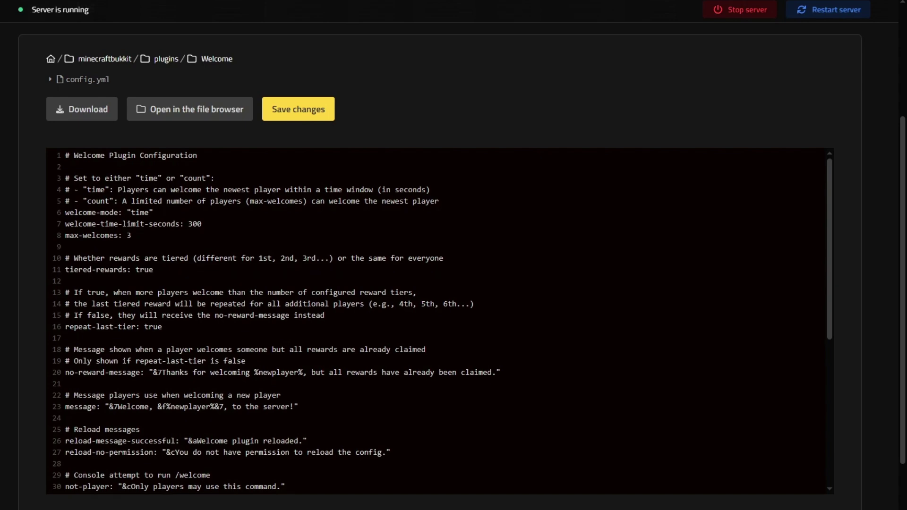
pyautogui.scroll(-2, 154, 271)
pyautogui.scroll(-2, 439, 322)
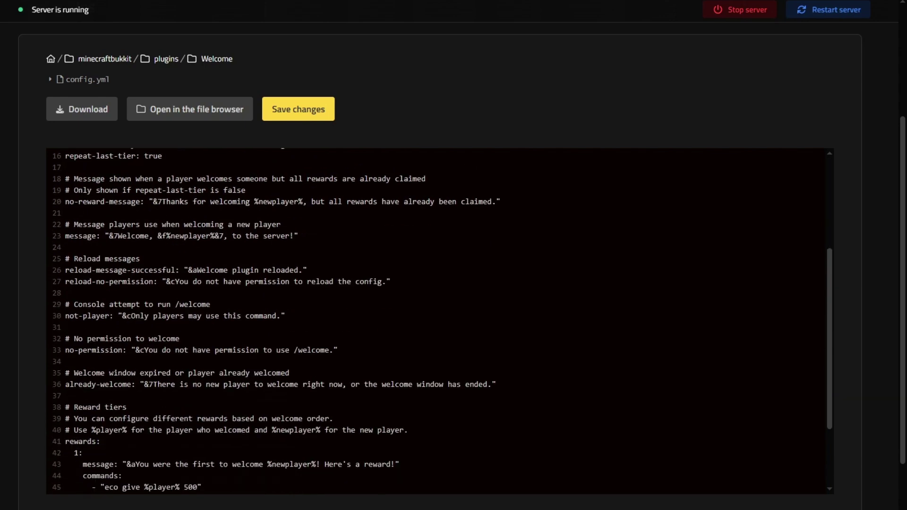
pyautogui.scroll(-4, 440, 321)
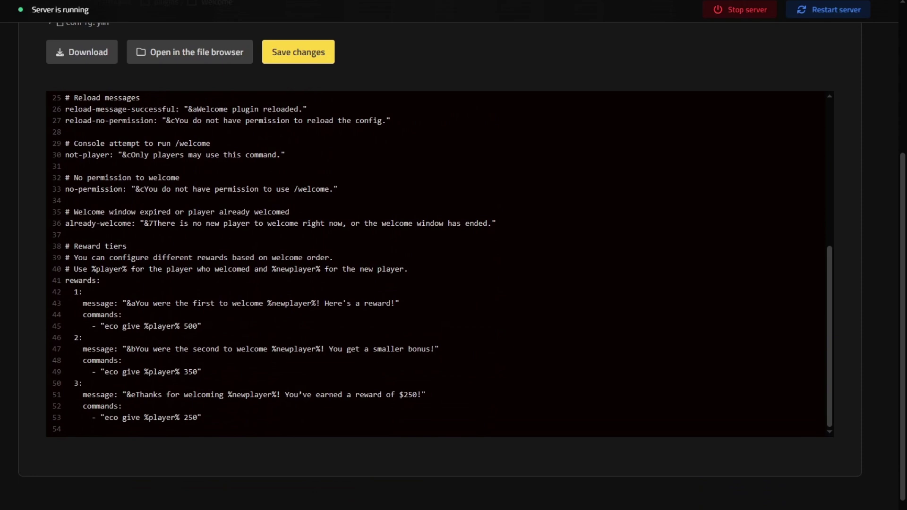
pyautogui.scroll(5, 439, 262)
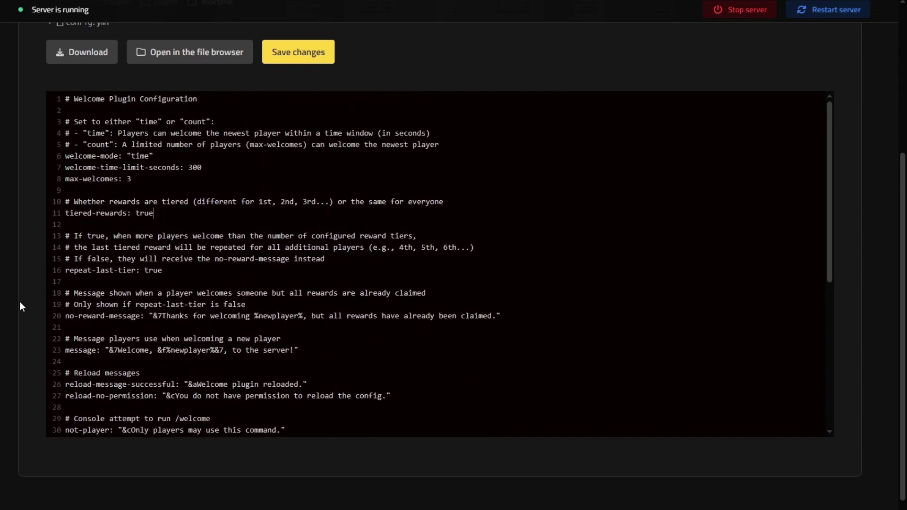
pyautogui.scroll(3, 14, 301)
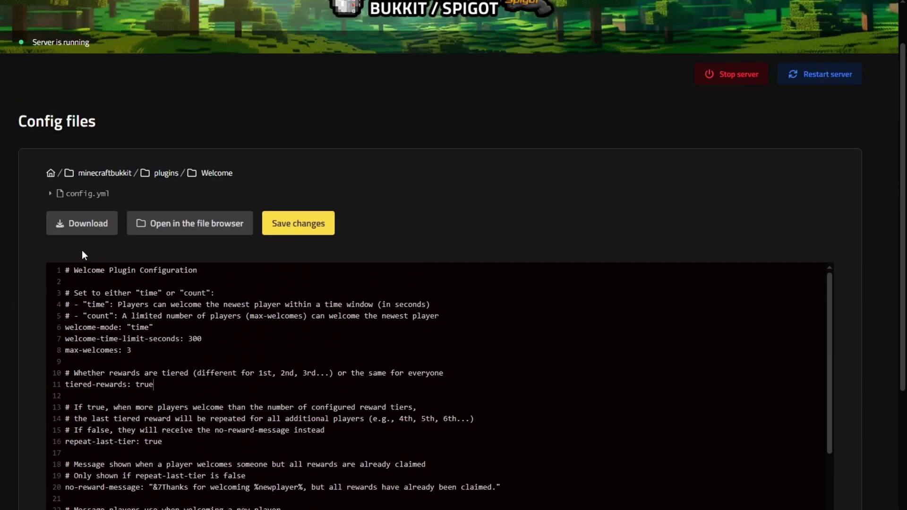